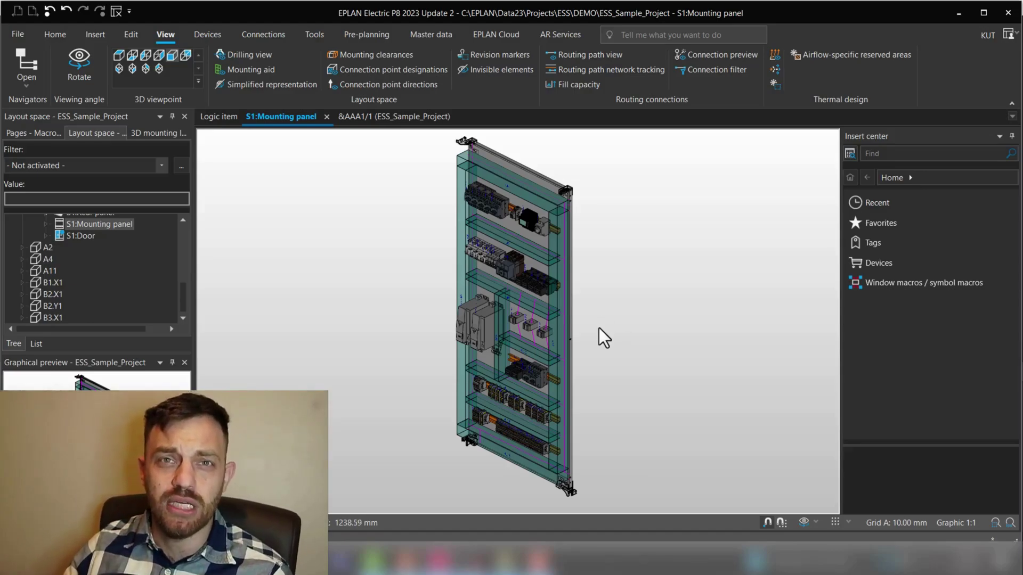
- Zoom in on the mounting panel and shift the view to inspect the wire ducts and devices
scroll(491, 293, "up", 2)
scroll(491, 292, "up", 2)
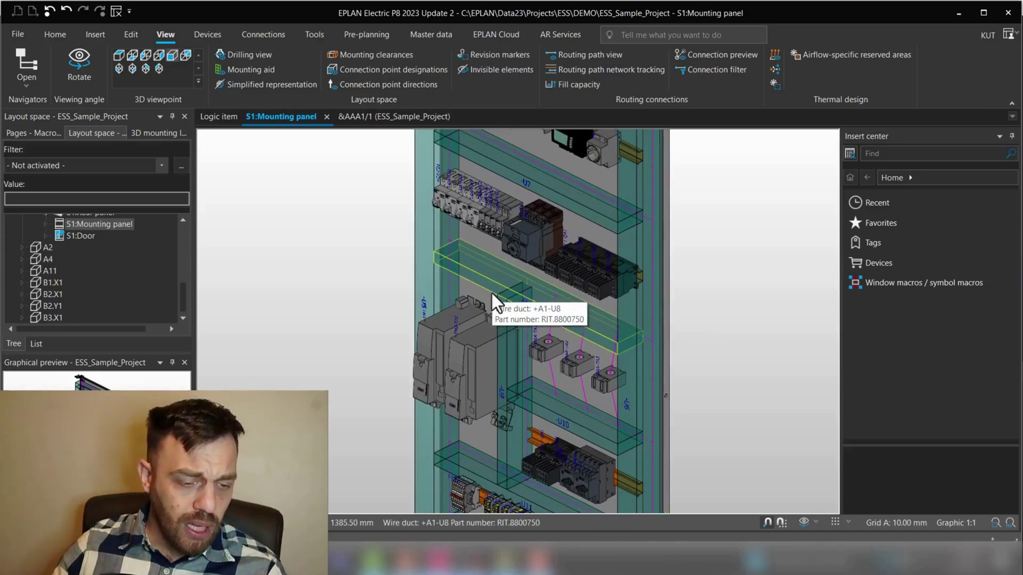
scroll(478, 329, "up", 2)
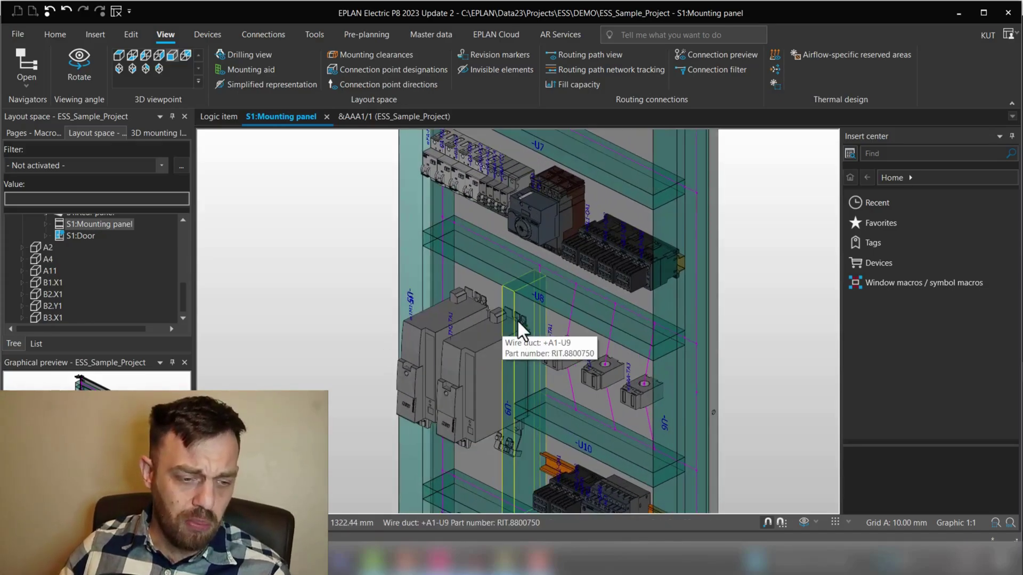
mouse_move(542, 301)
middle_mouse_down()
mouse_move(586, 306)
mouse_move(578, 340)
mouse_move(561, 296)
middle_mouse_up()
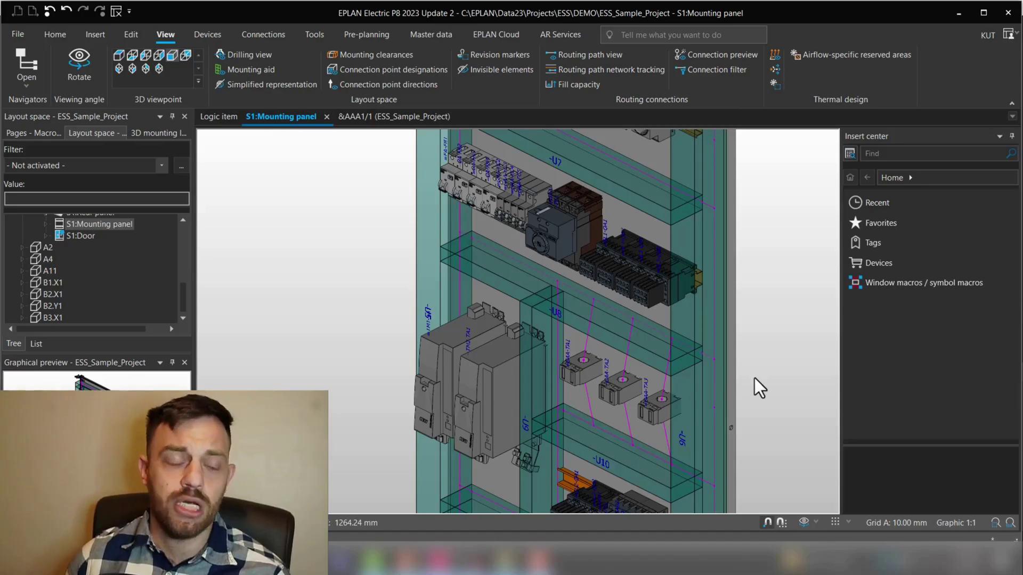
- Close ESS_Sample_Project via File so the MacroProject 3D Components breaker macro is shown
scroll(84, 270, "up", 5)
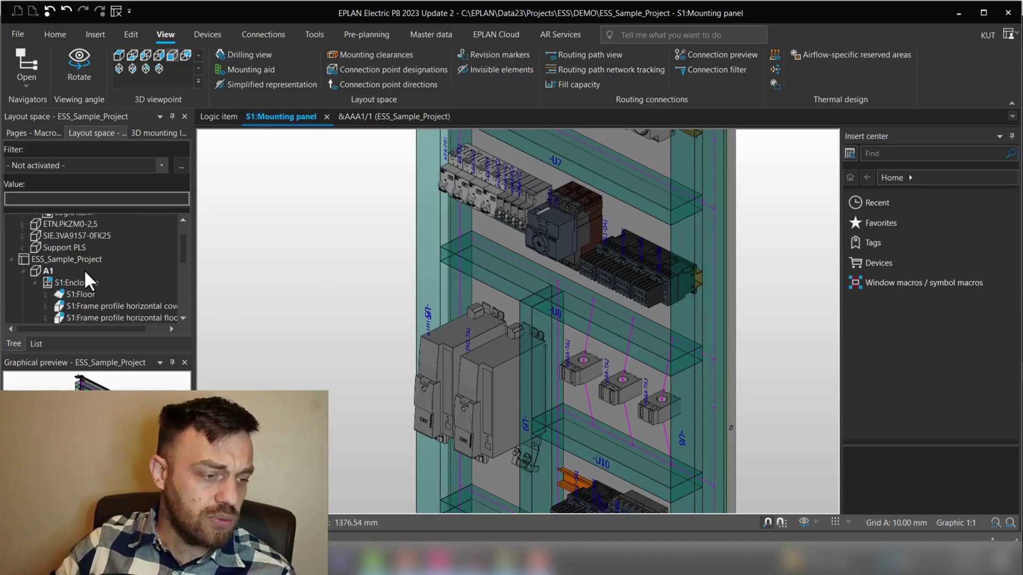
scroll(84, 269, "up", 1)
left_click(63, 291)
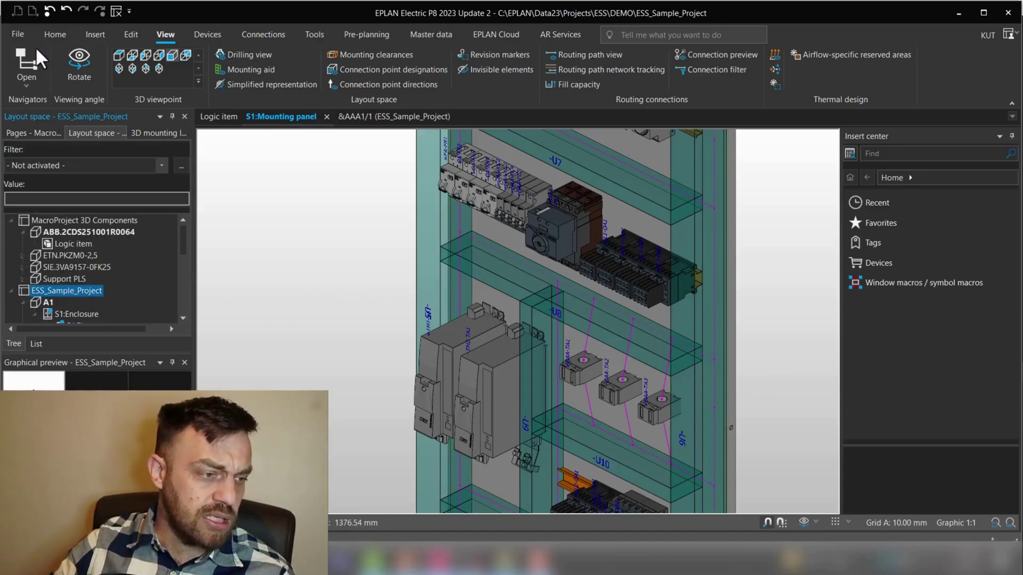
left_click(20, 33)
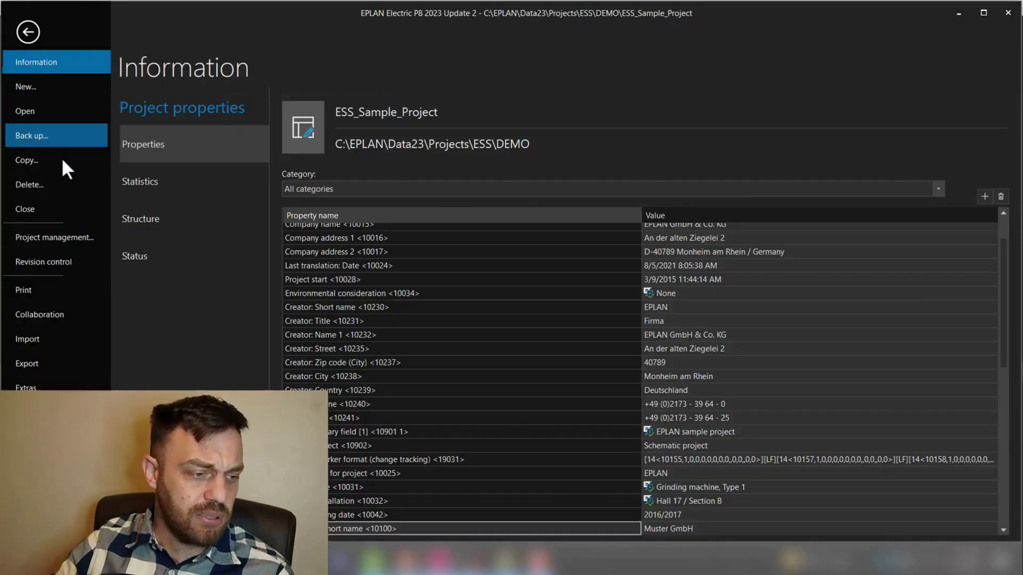
left_click(53, 208)
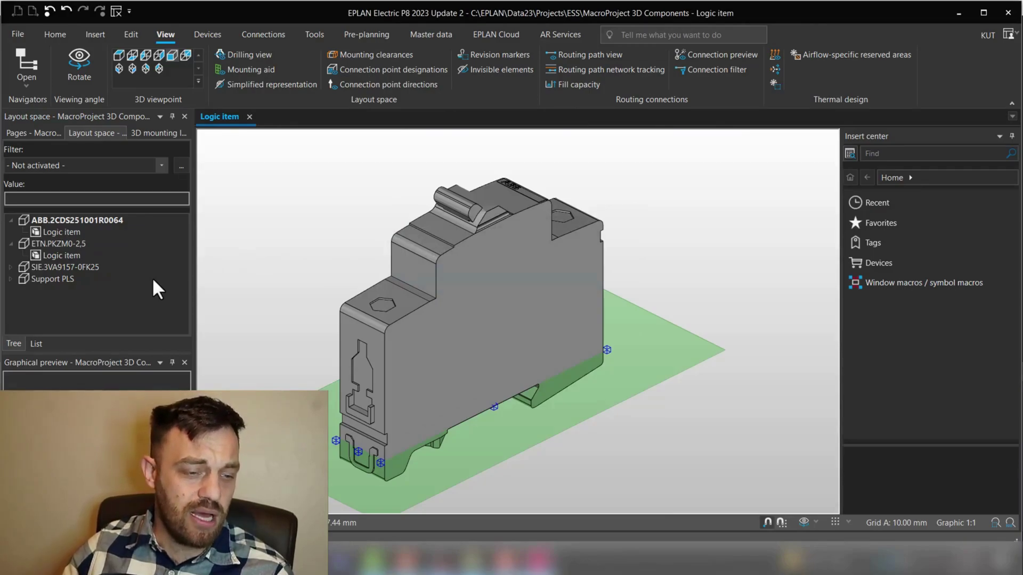
middle_click_drag(313, 274, 419, 289)
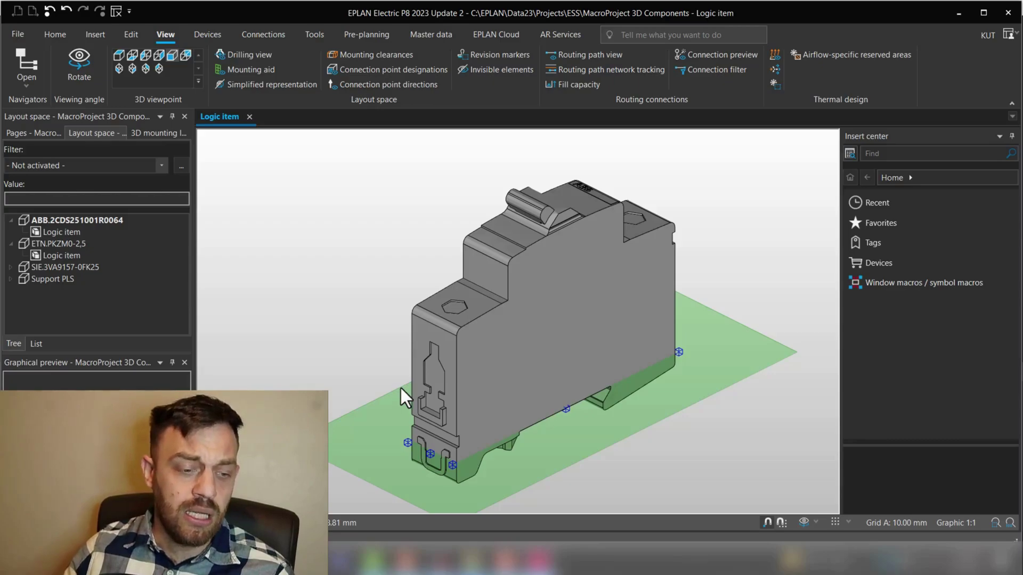
- Open the breaker's properties, check Part placement, then view Format showing colour from layer EPLAN562, 3D graphic.Device
double_click(523, 328)
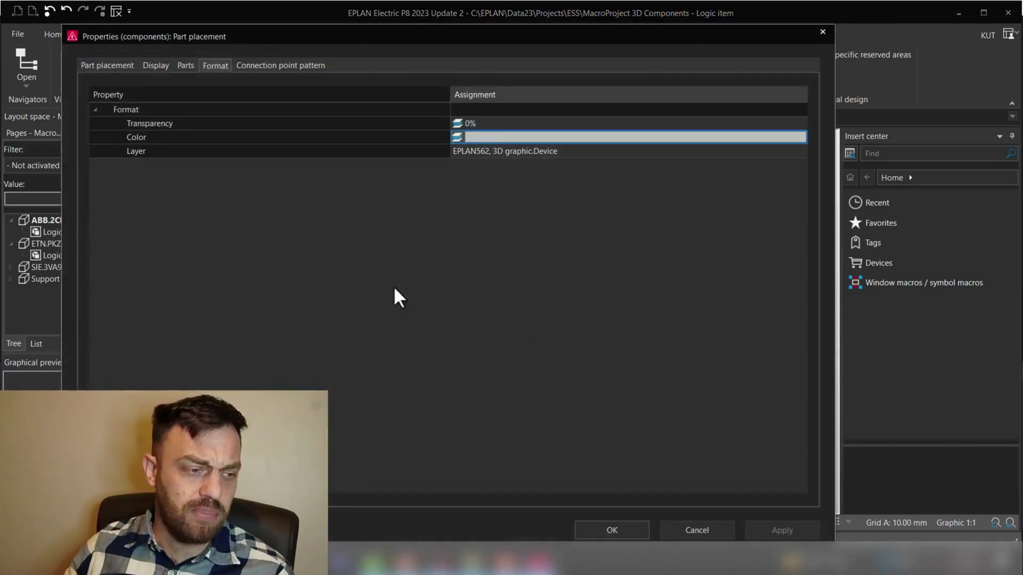
left_click(101, 66)
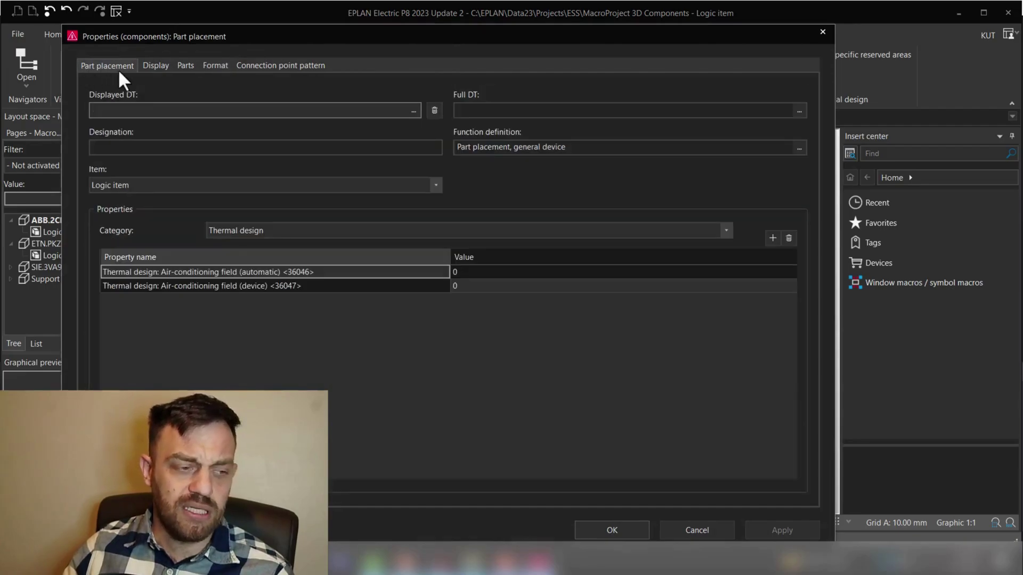
left_click(215, 66)
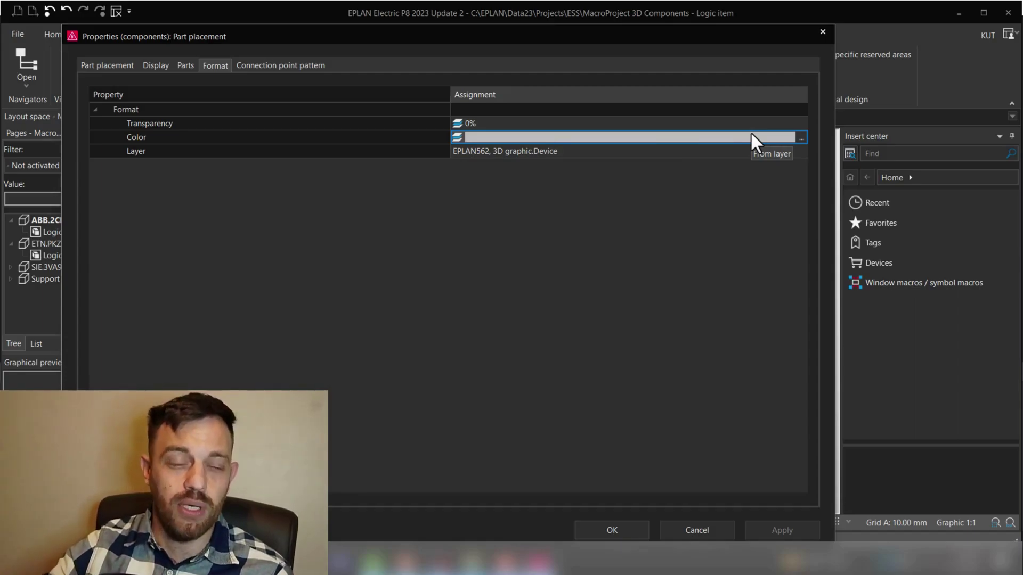
- Open the breaker's Color picker and expand it to the full extended palette
left_click(801, 138)
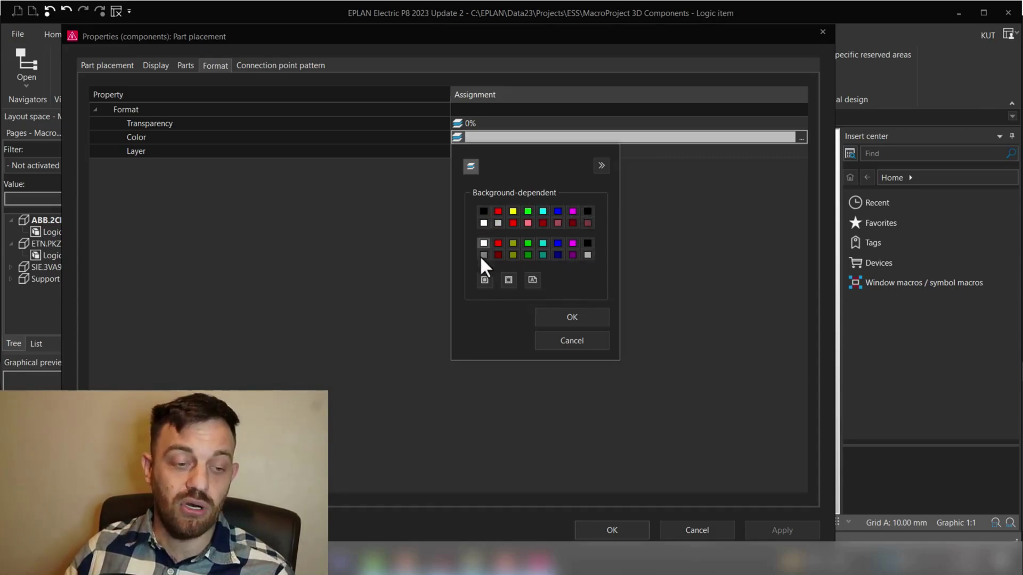
left_click(601, 166)
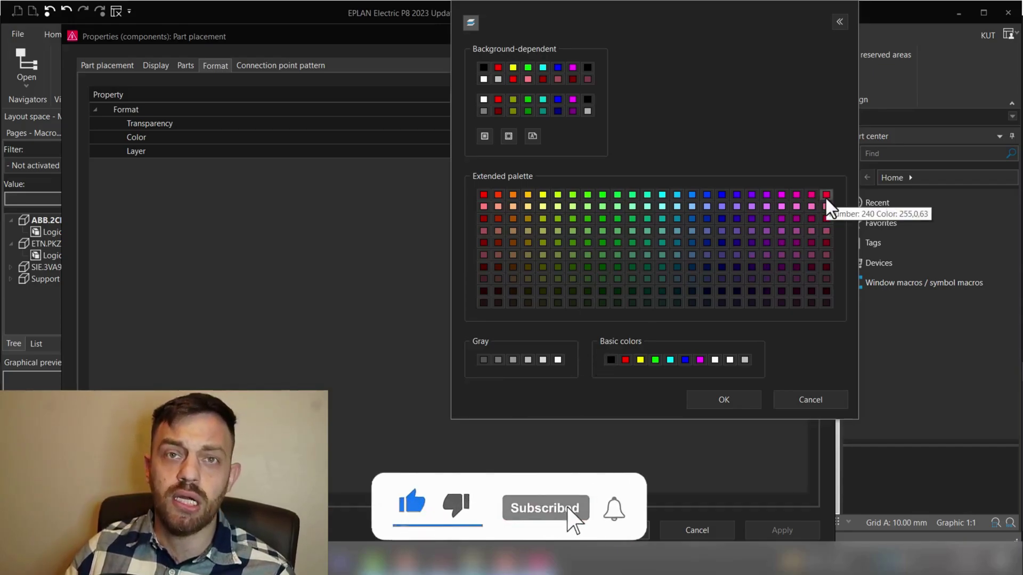
- Give the breaker red colour 240 (255,0,63), apply it and close the properties
left_click(735, 403)
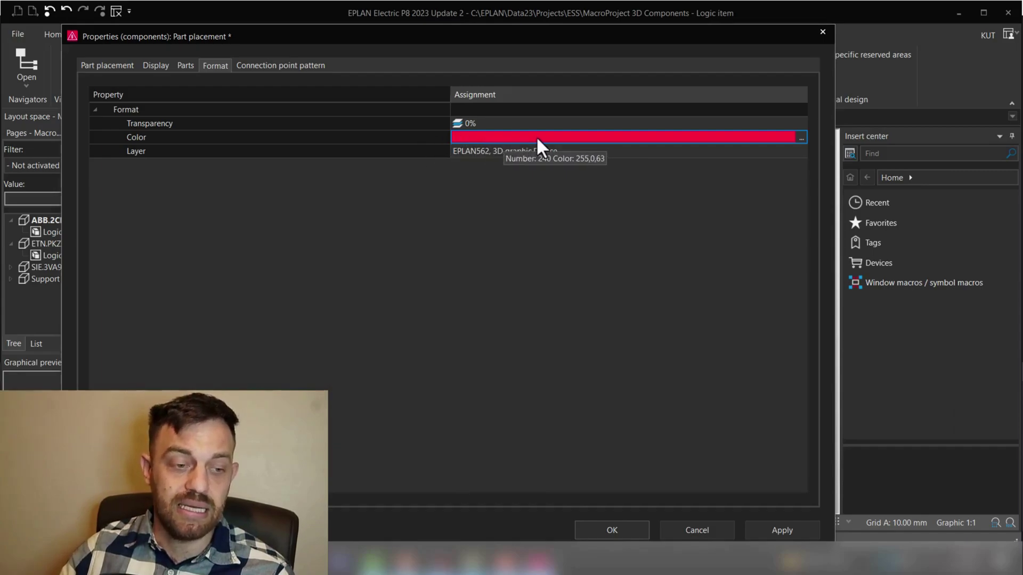
left_click_drag(568, 43, 504, 32)
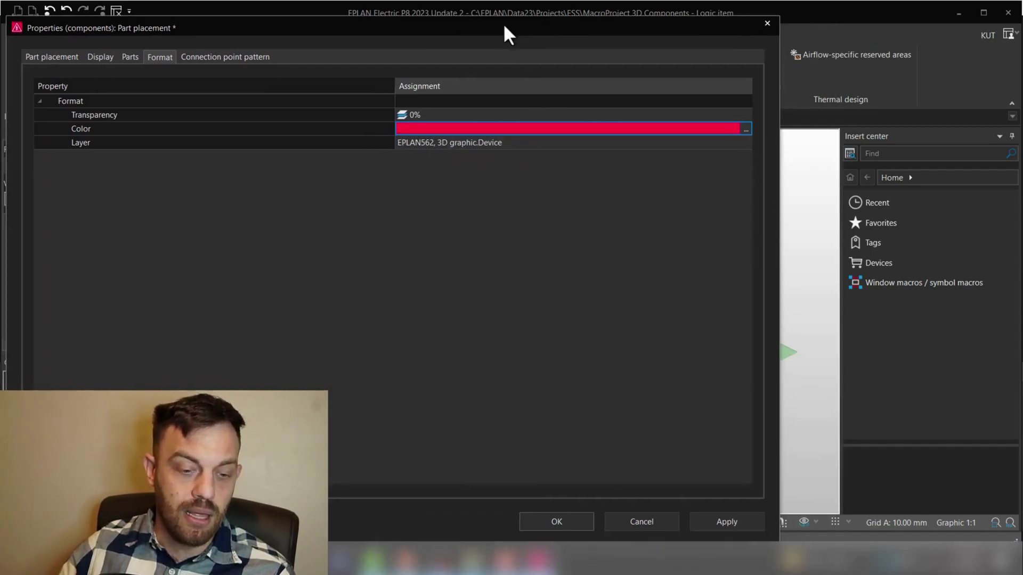
left_click(706, 525)
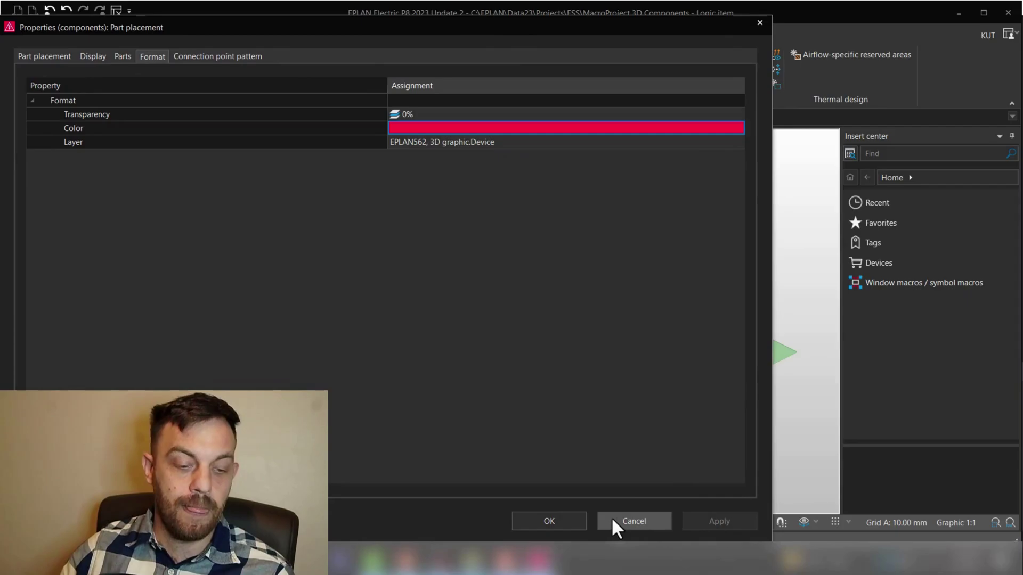
left_click(563, 521)
left_click(729, 273)
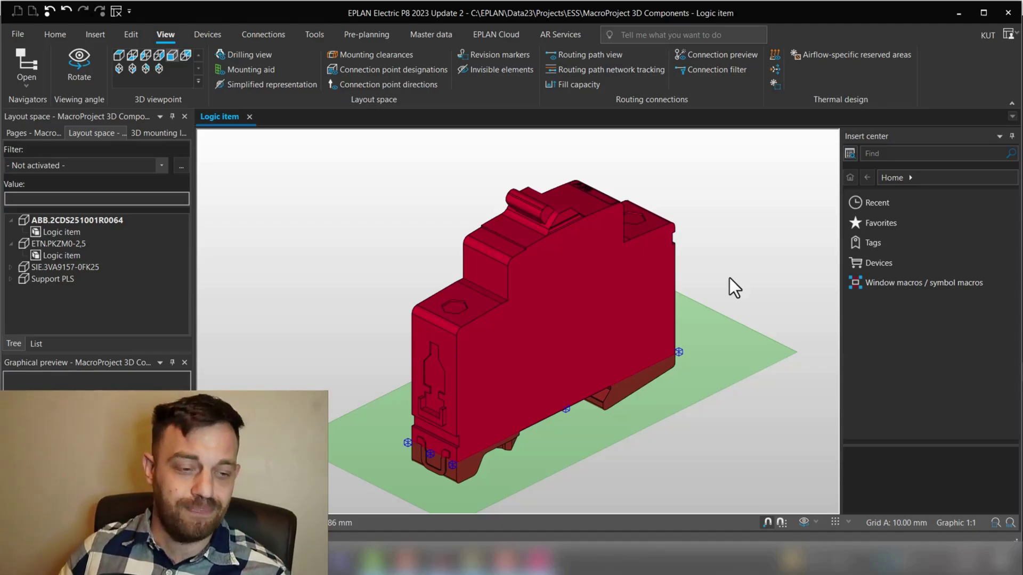
- Reset the breaker's colour to By layer and apply it so the breaker turns grey again
double_click(577, 324)
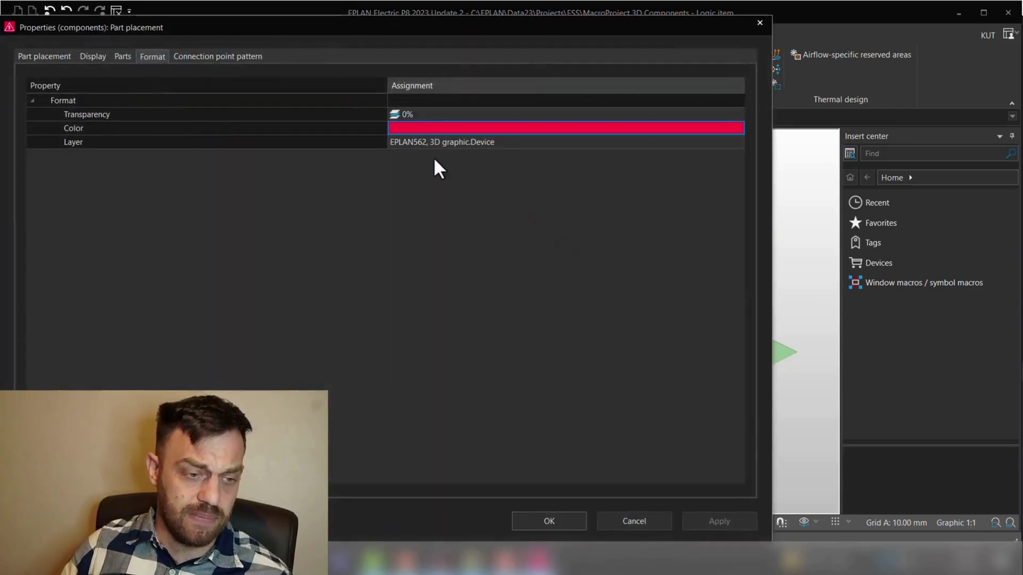
left_click(739, 127)
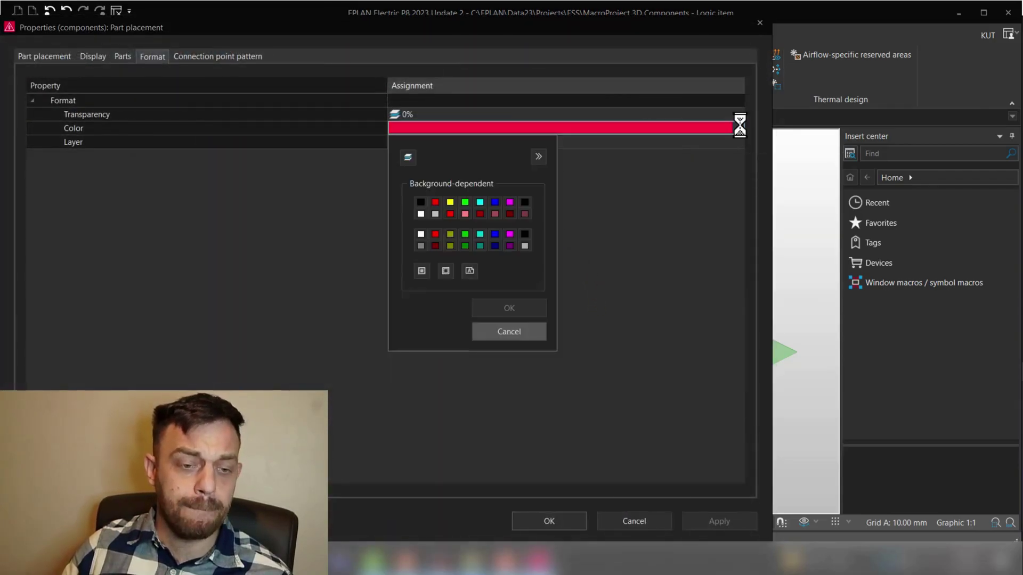
left_click(408, 158)
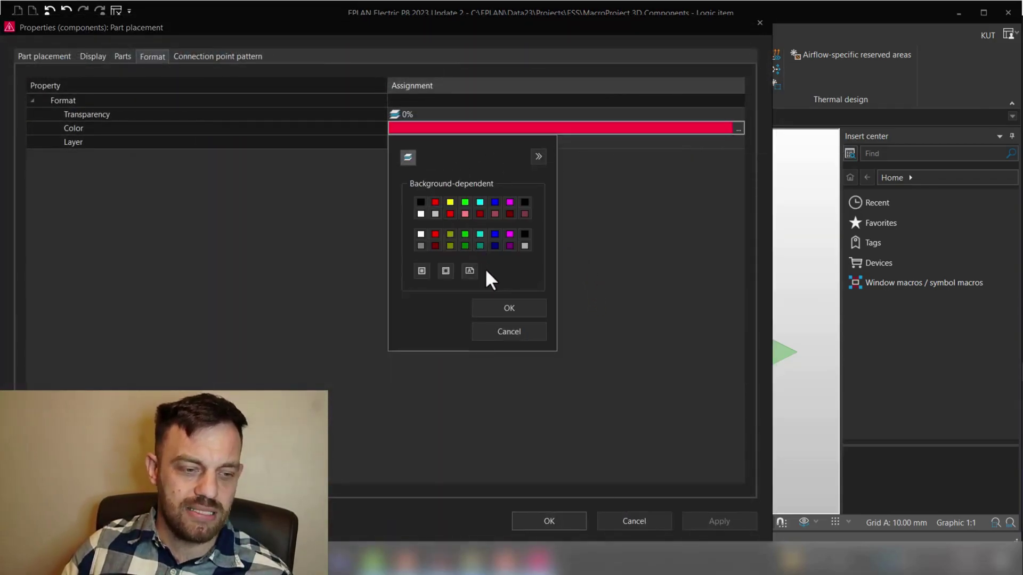
left_click(503, 306)
left_click(693, 521)
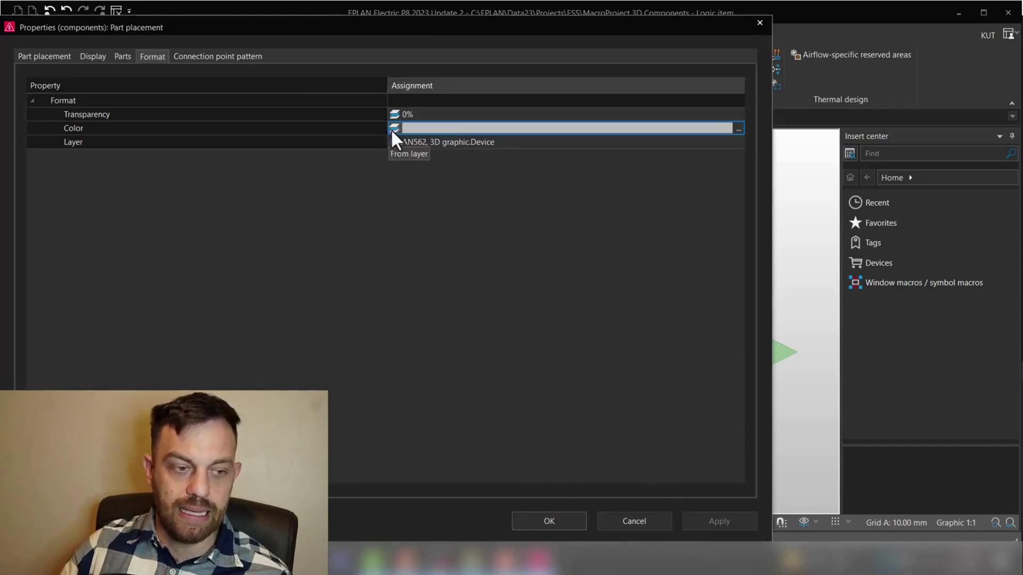
left_click(274, 147)
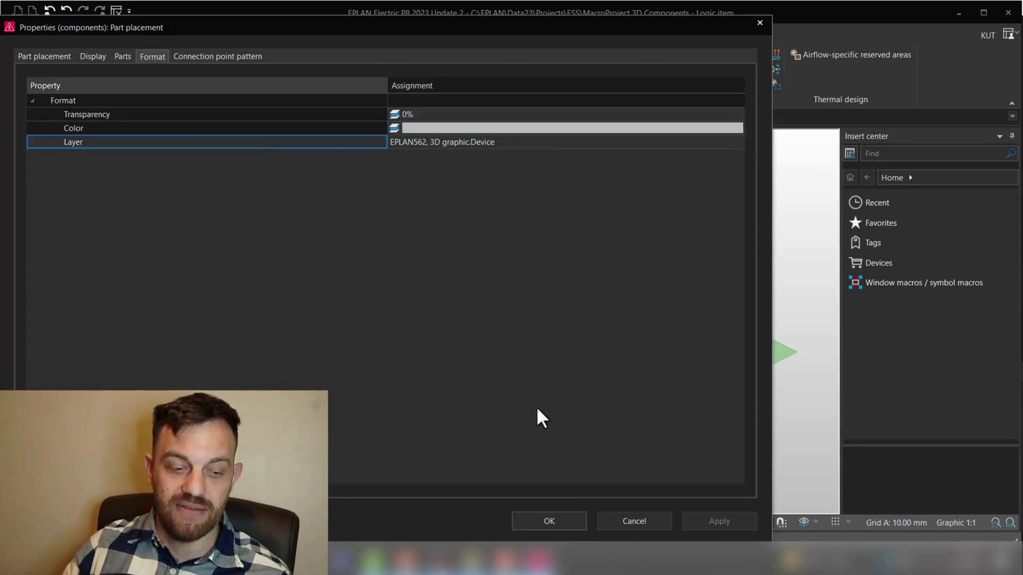
left_click(565, 524)
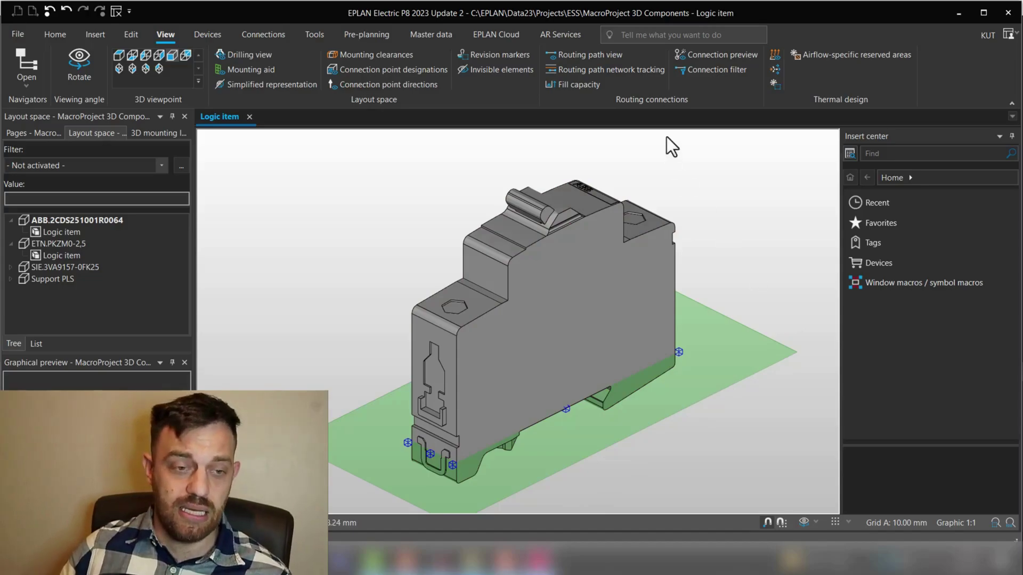
- Search 'lay' in Tell me and open the project's Layer management
left_click(643, 37)
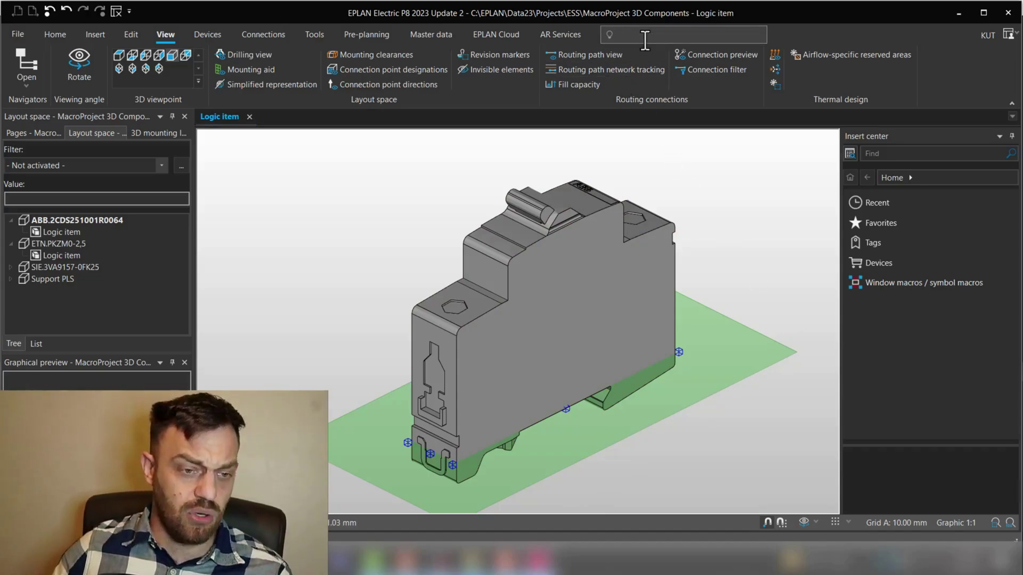
type("la")
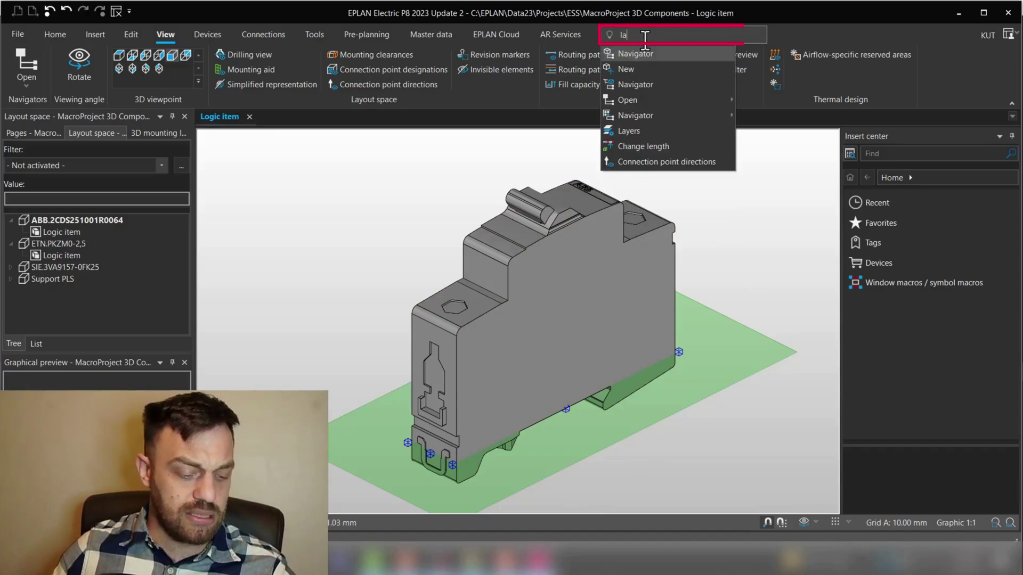
type("z")
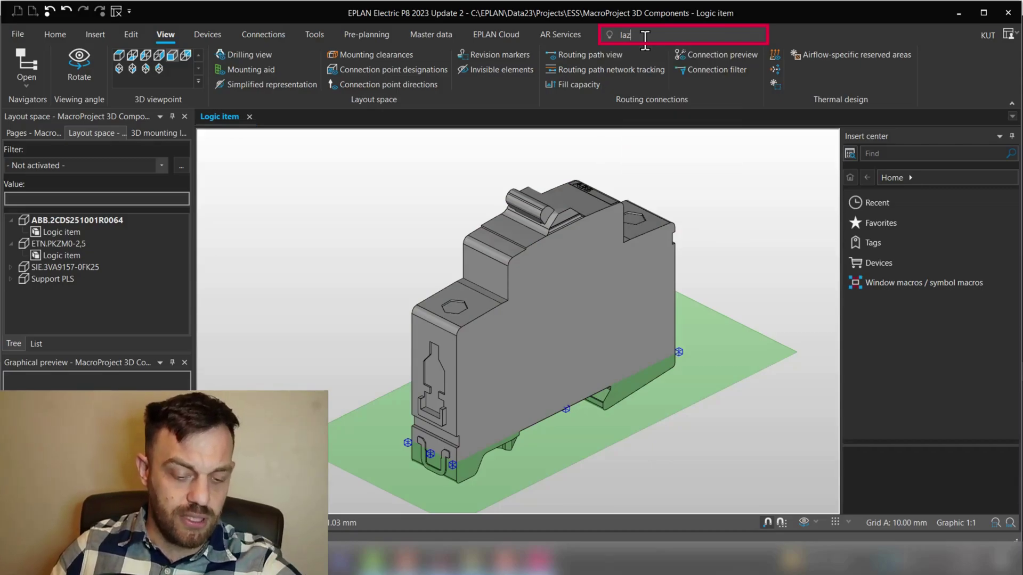
key("BackSpace")
type("y")
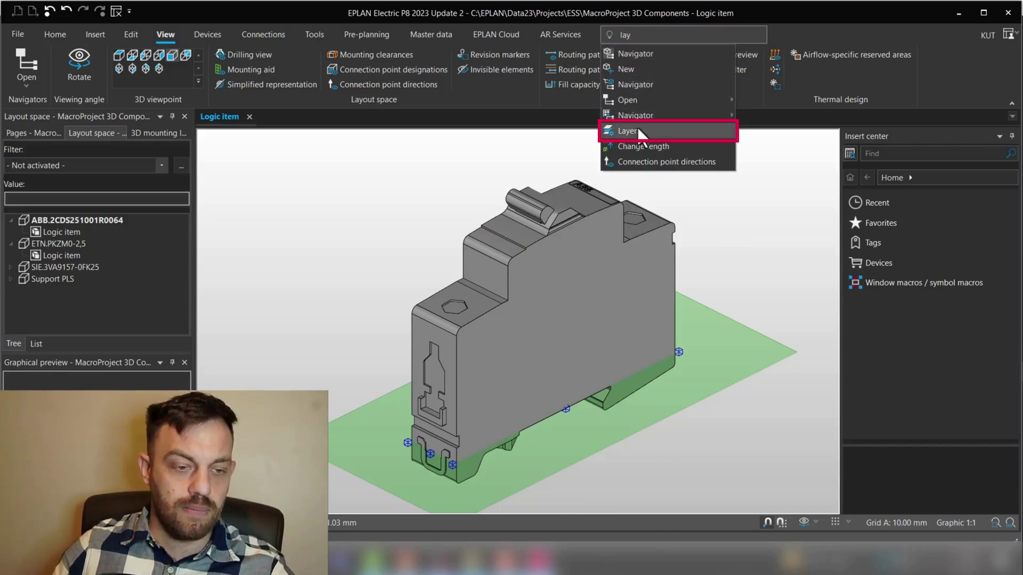
left_click(637, 129)
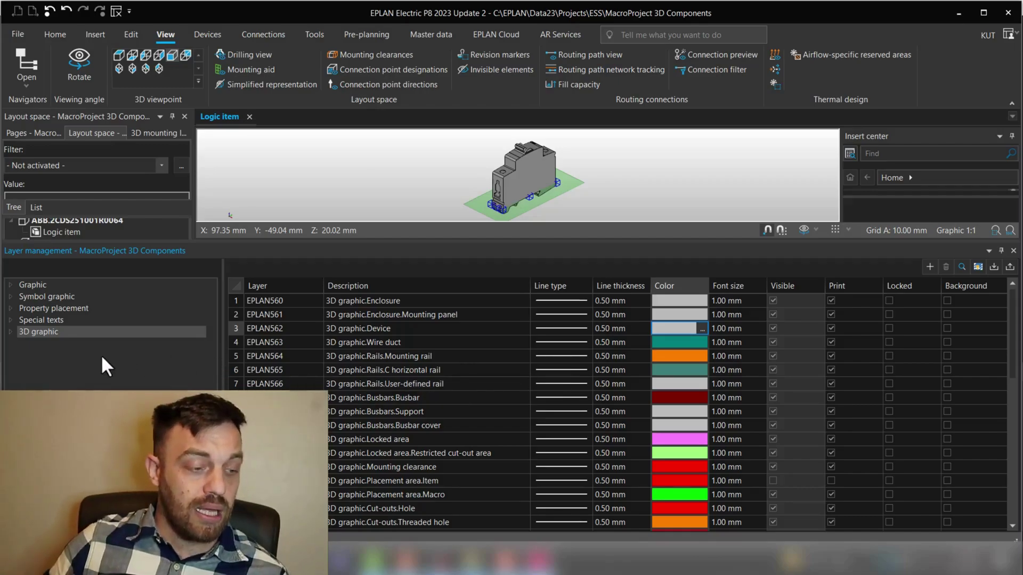
- Browse Graphic, Symbol graphic, Property placement, Special texts and 3D graphic layers, then list all down to Thermal design
left_click(43, 285)
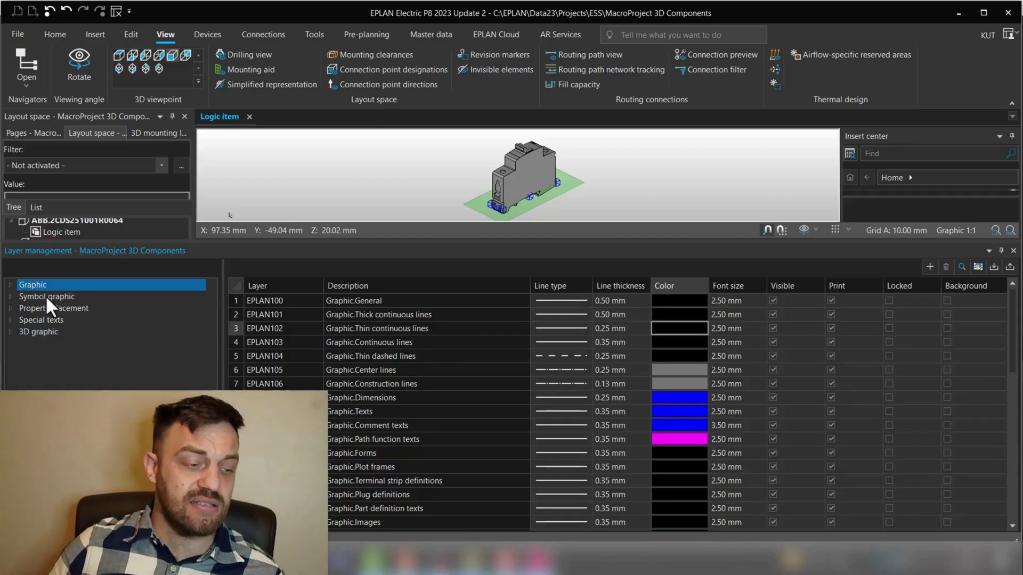
left_click(46, 296)
left_click(54, 308)
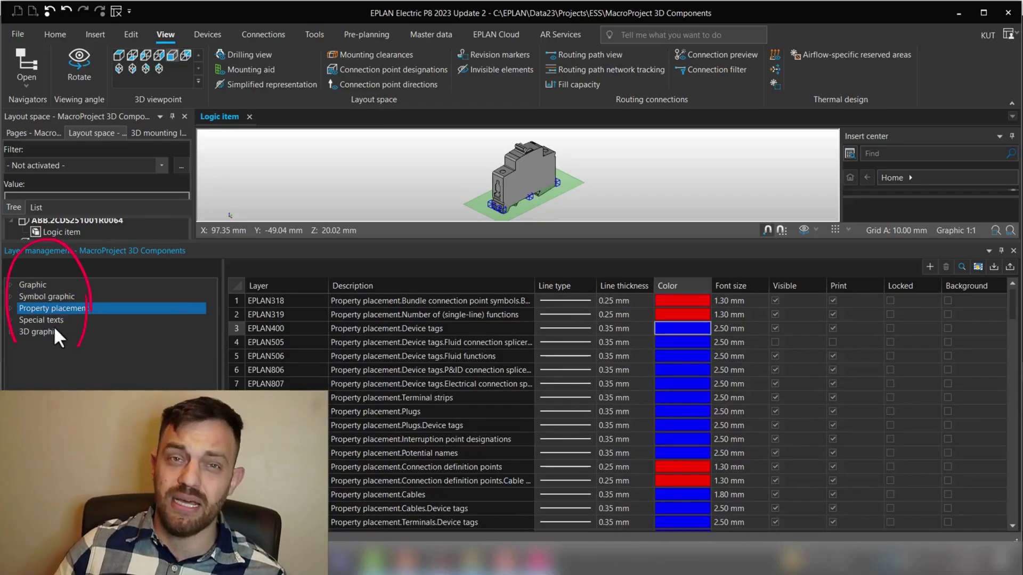
left_click(52, 319)
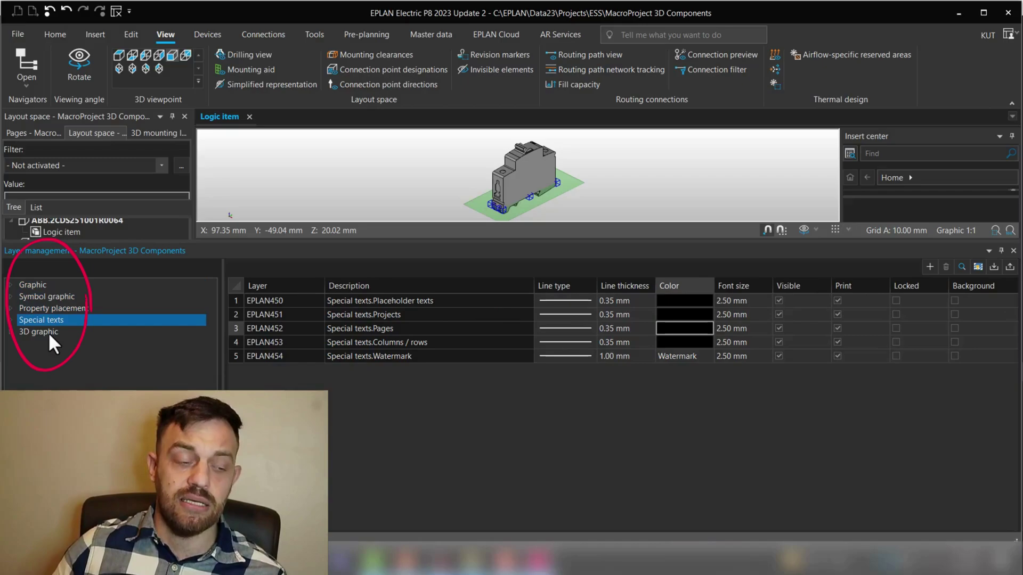
left_click(48, 331)
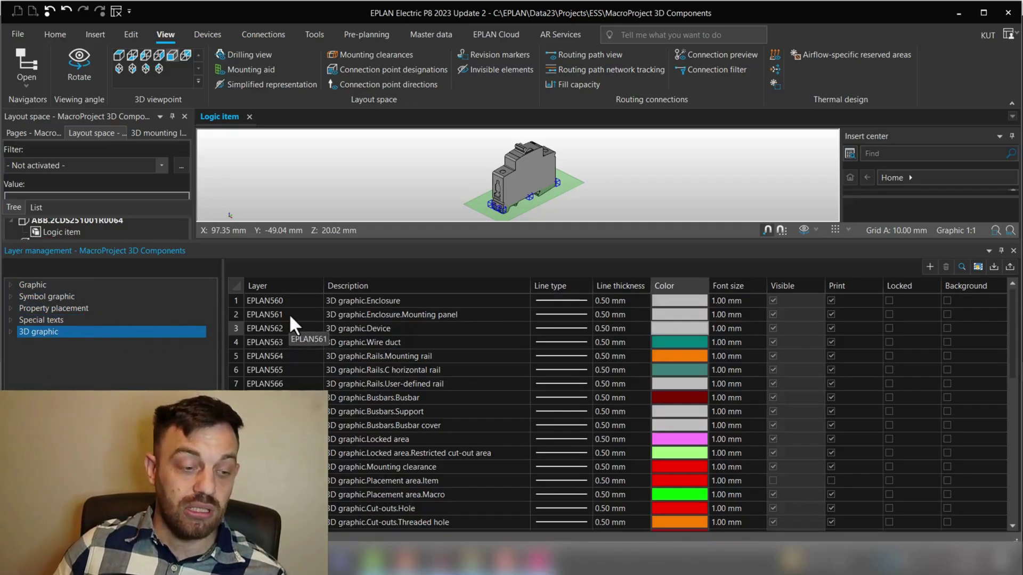
left_click(31, 285, "shift")
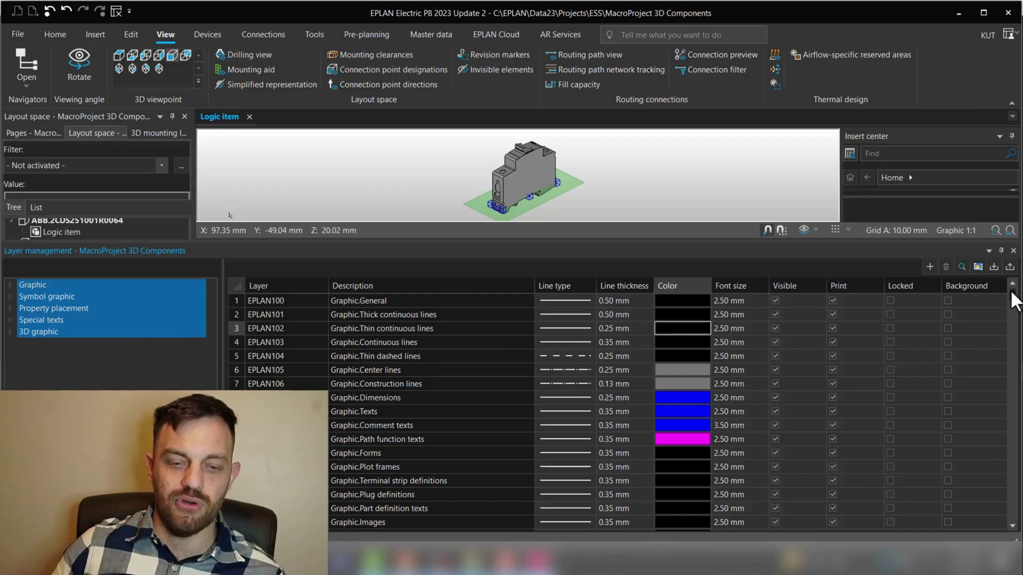
left_click_drag(1012, 301, 1012, 514)
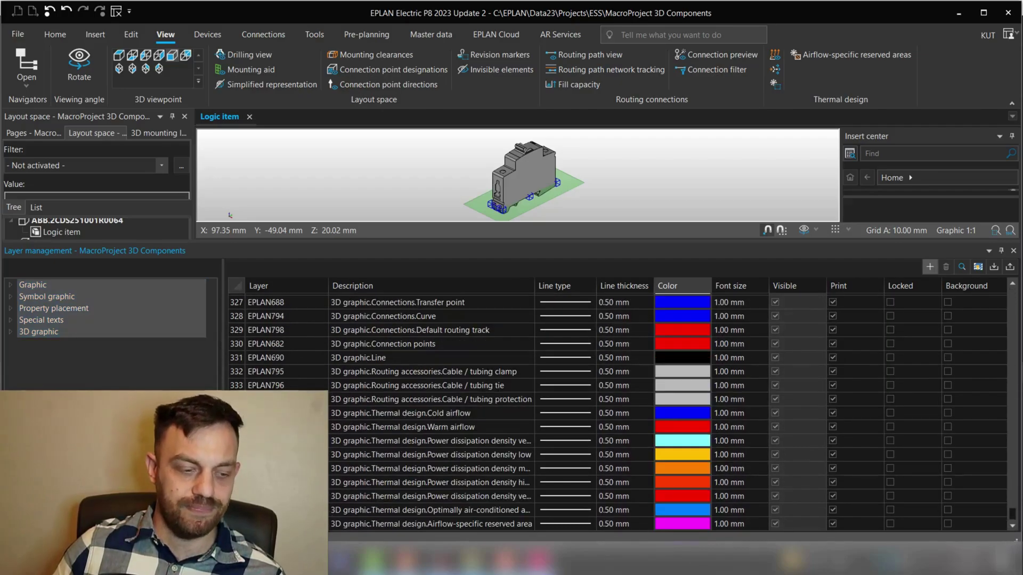
- Filter to 3D graphic layers and select EPLAN562, 3D graphic.Device, grey colour 9 (191,191,191)
left_click(38, 332)
scroll(300, 320, "up", 9)
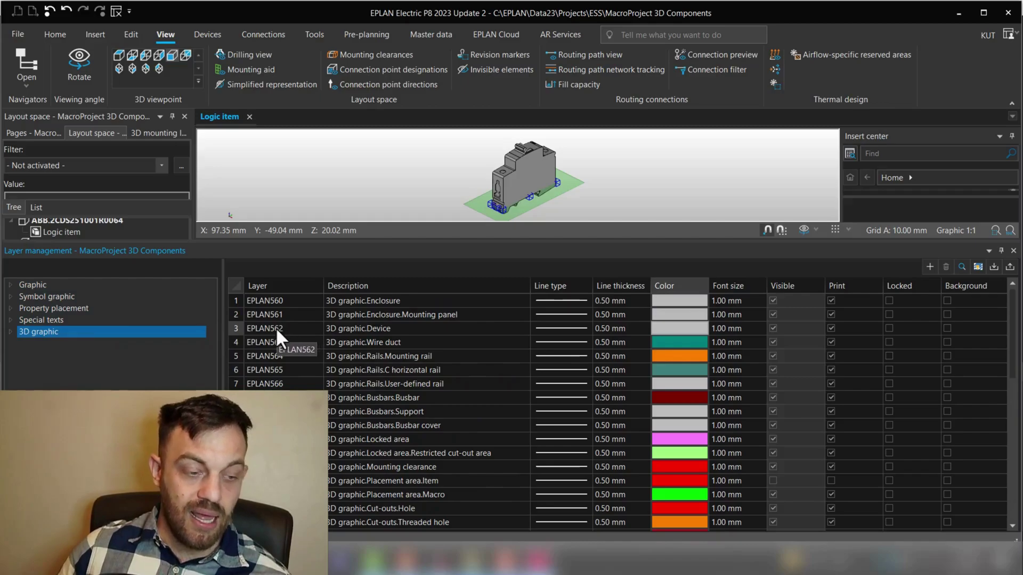
left_click(270, 327)
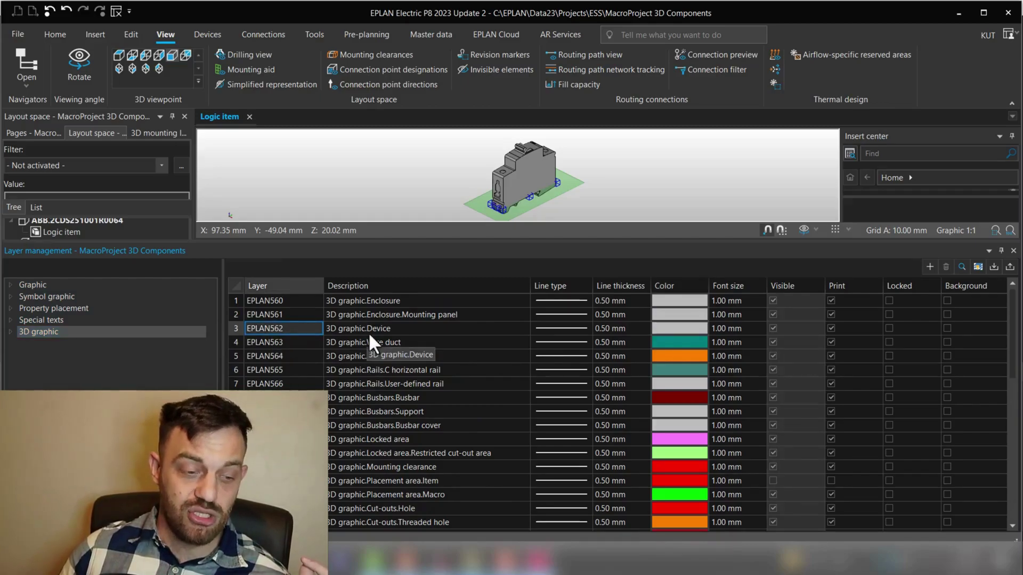
- Set layer EPLAN562, 3D graphic.Device to yellow, colour number 2 (255,255,0)
left_click(702, 331)
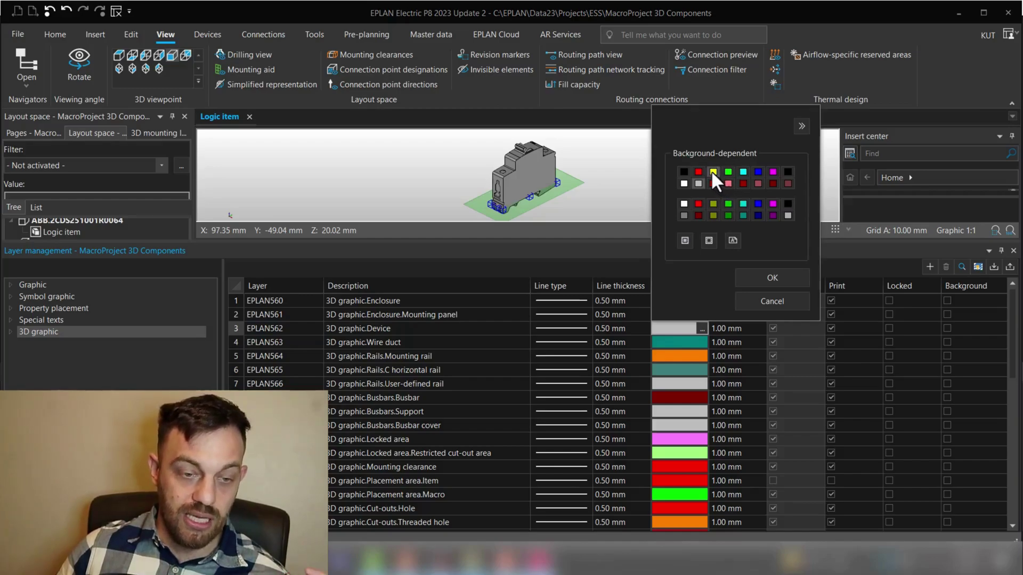
left_click(759, 275)
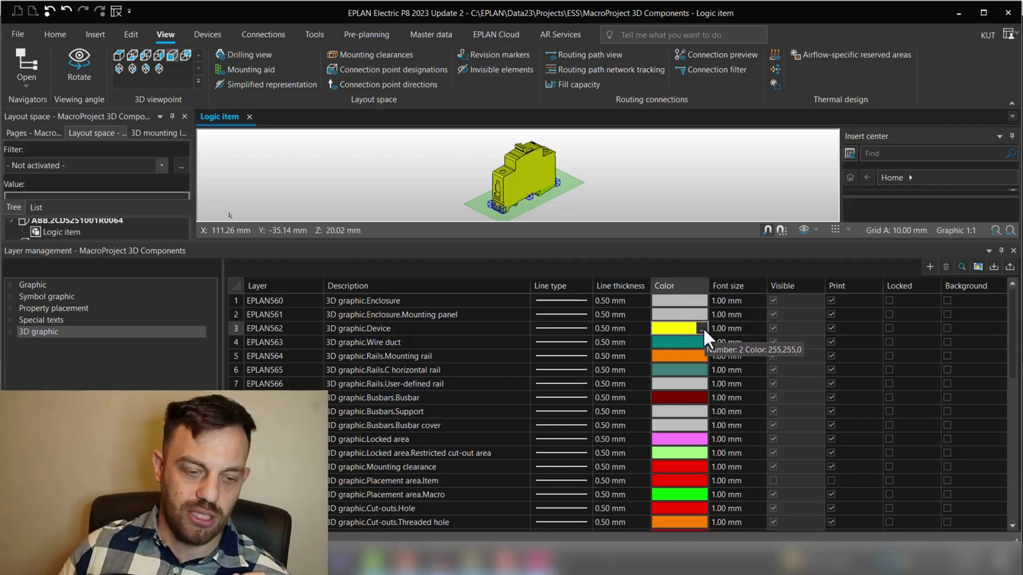
- Change the 3D graphic.Device layer colour back to grey from the extended palette, then close Layer management
left_click(701, 329)
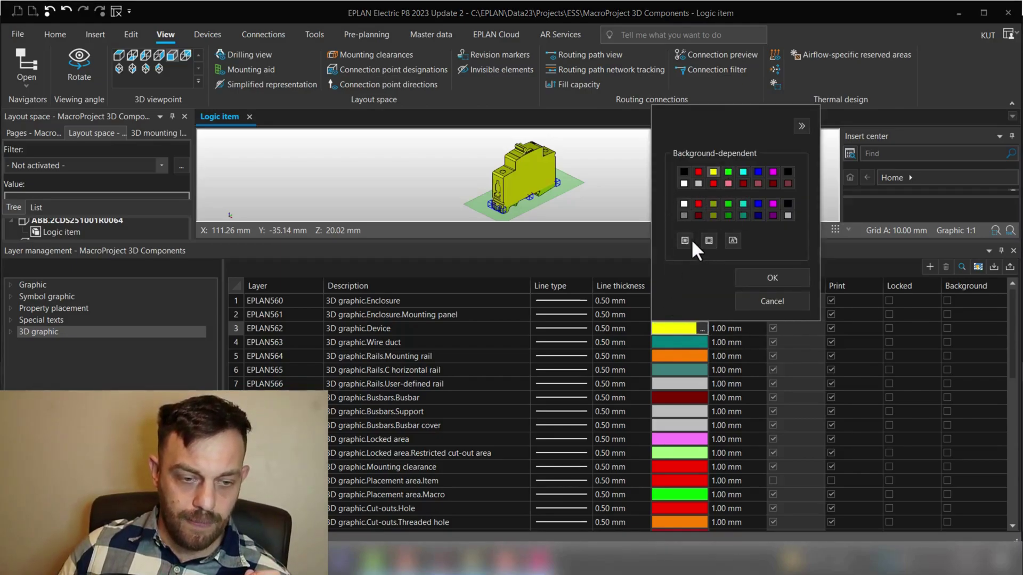
left_click(801, 126)
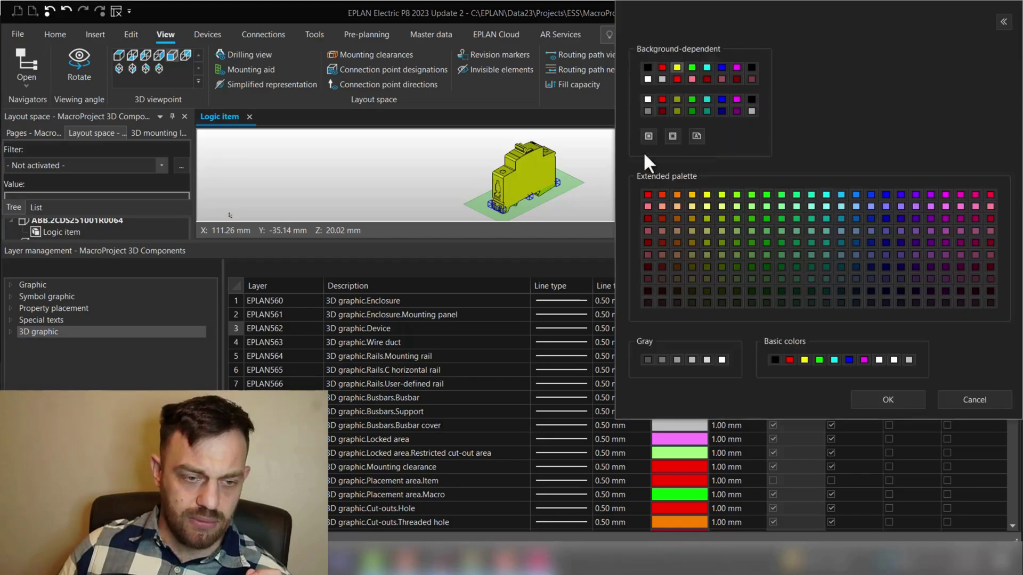
left_click(647, 109)
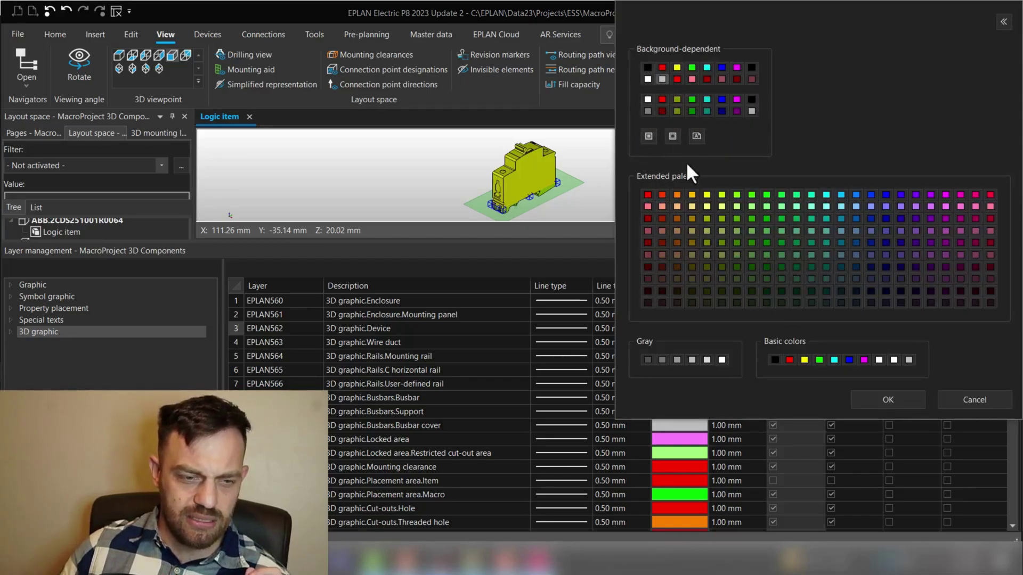
left_click(897, 399)
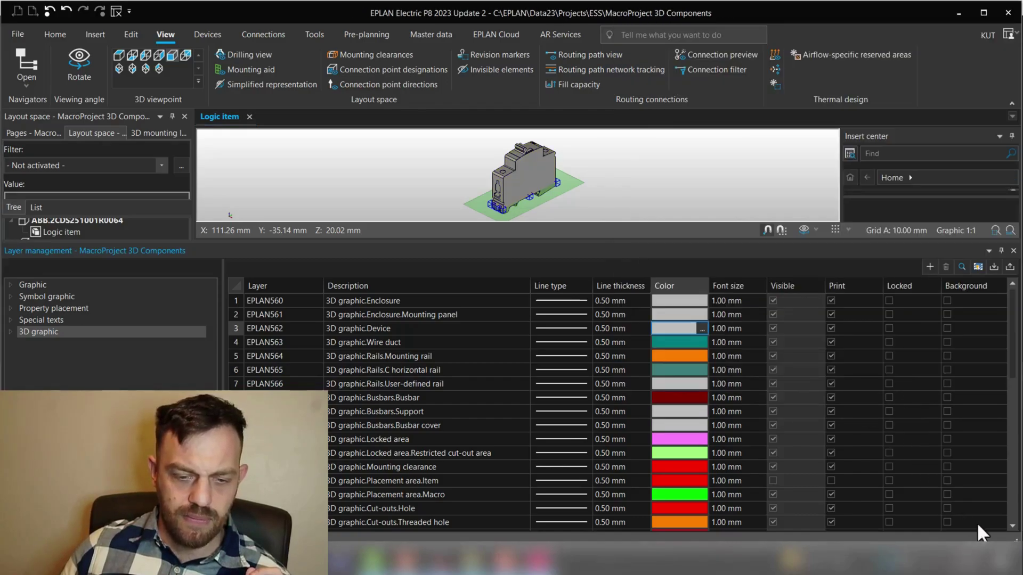
left_click(1013, 251)
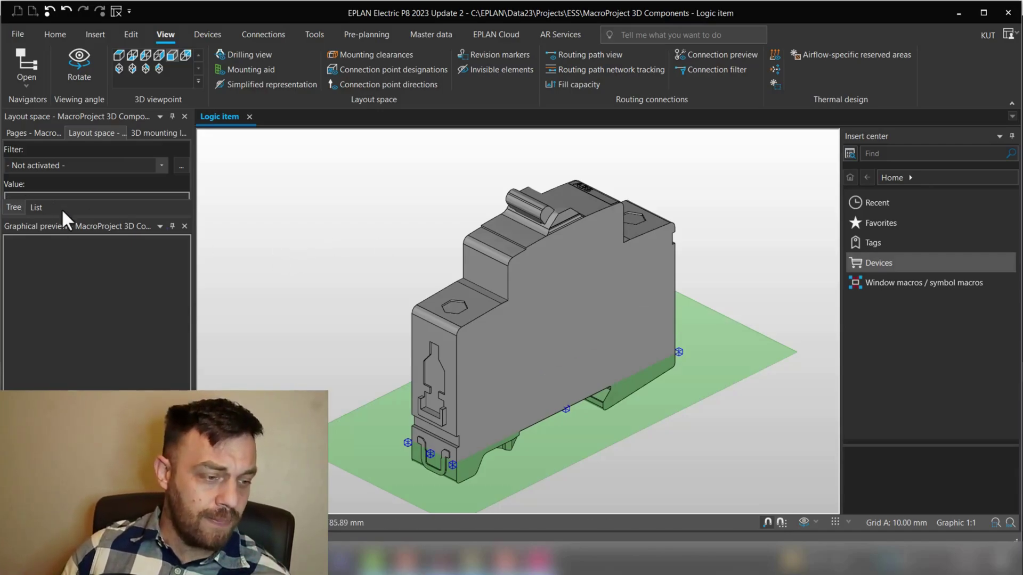
- Open the SIE.3VA9157-0FK25 switch macro from the macro tree, then pan and zoom in on its 3D model
left_click(82, 389)
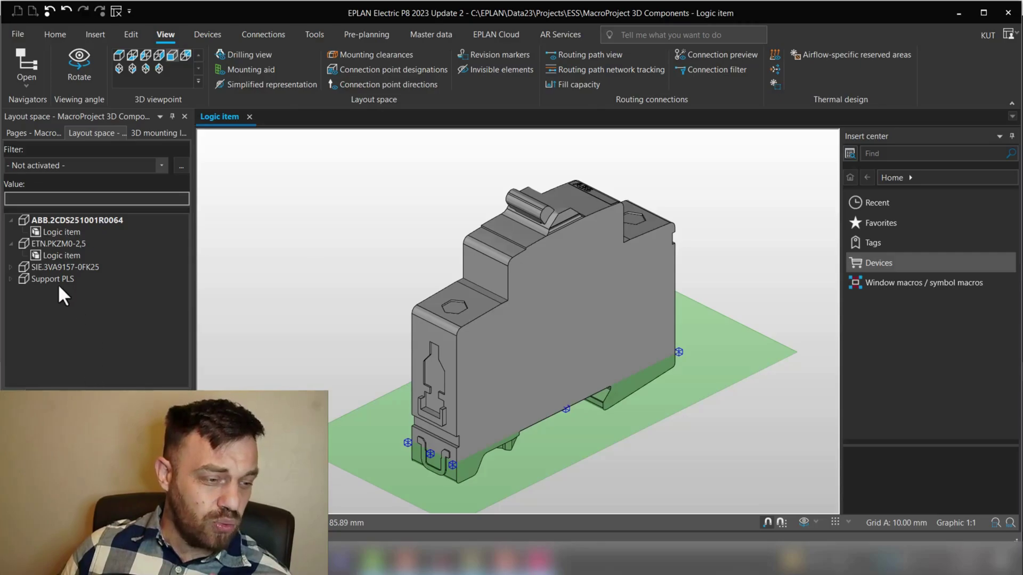
double_click(52, 268)
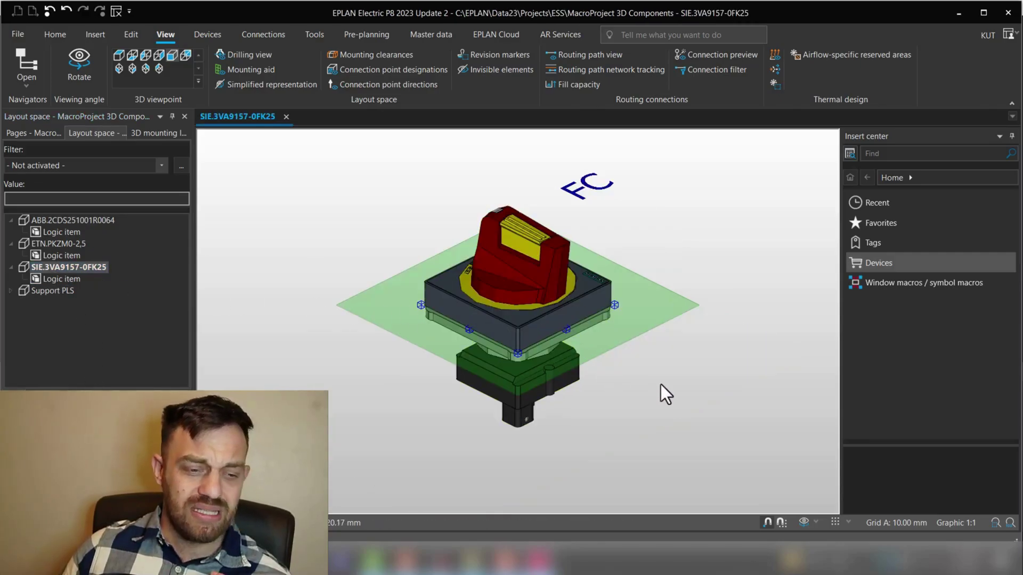
middle_click_drag(661, 385, 675, 397)
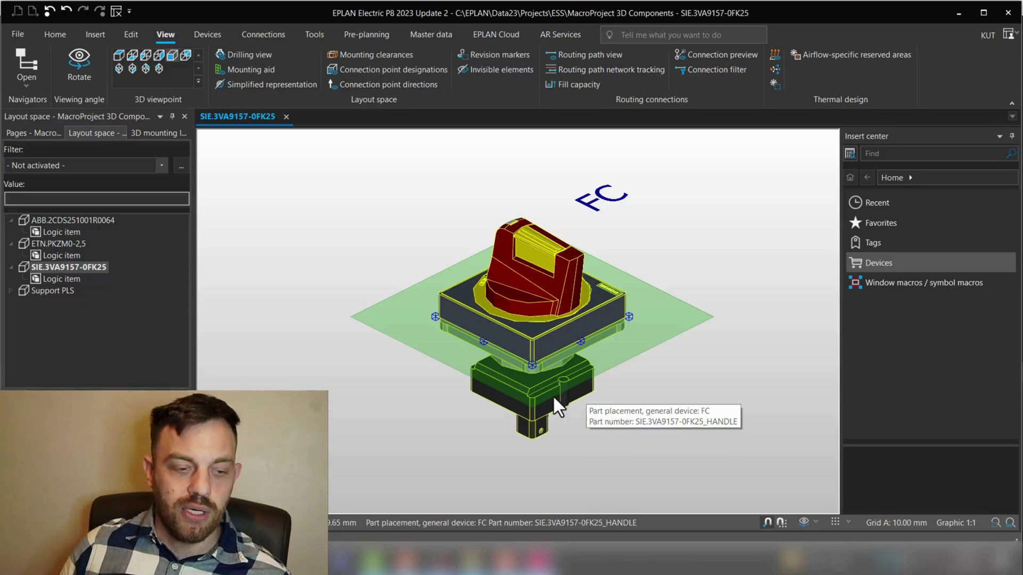
scroll(565, 400, "up", 5)
scroll(661, 440, "up", 2)
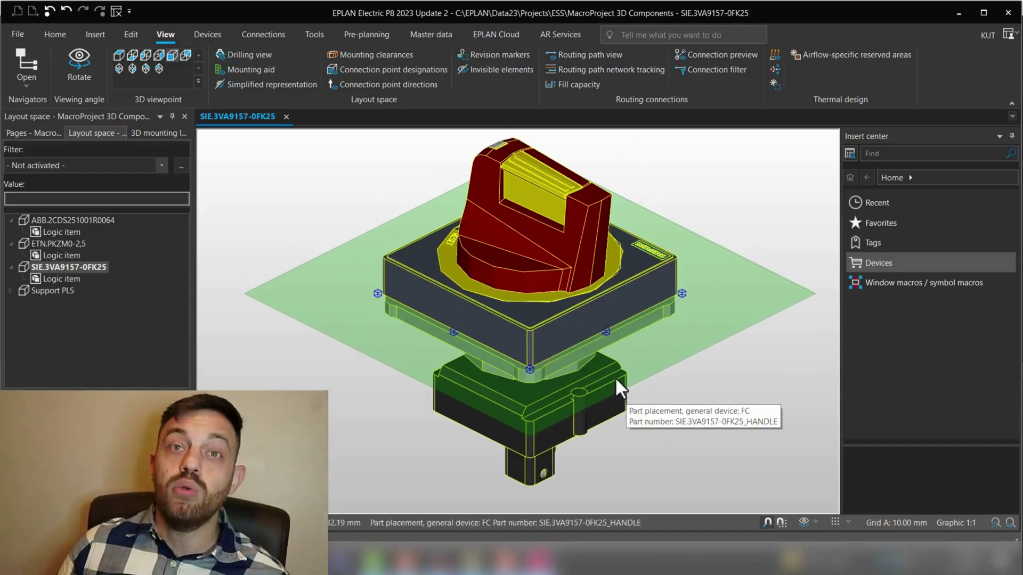
- Give the SIE.3VA9157-0FK25_HANDLE part a green colour in its Format properties and apply it
left_click(581, 367)
double_click(590, 349)
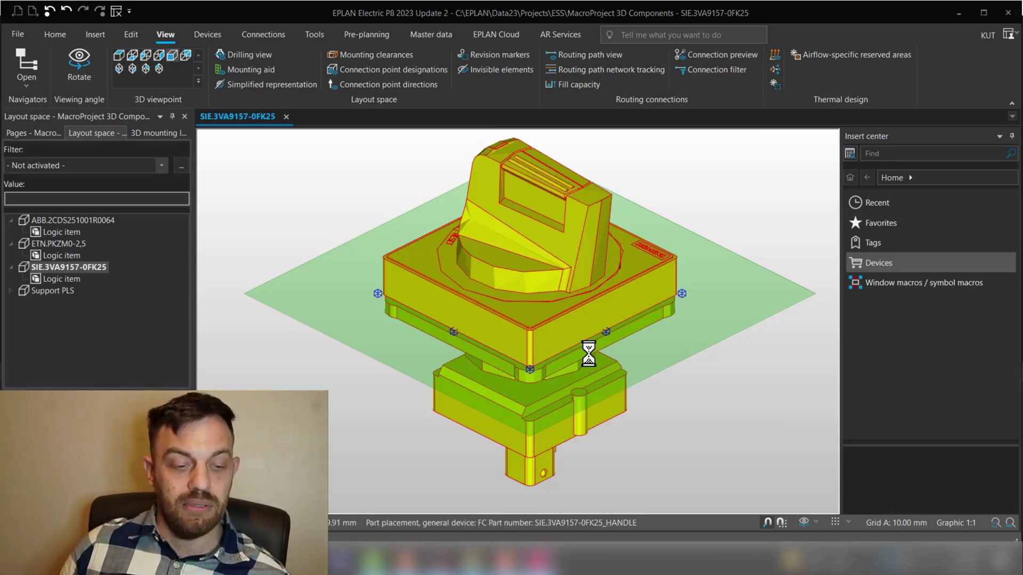
left_click(687, 128)
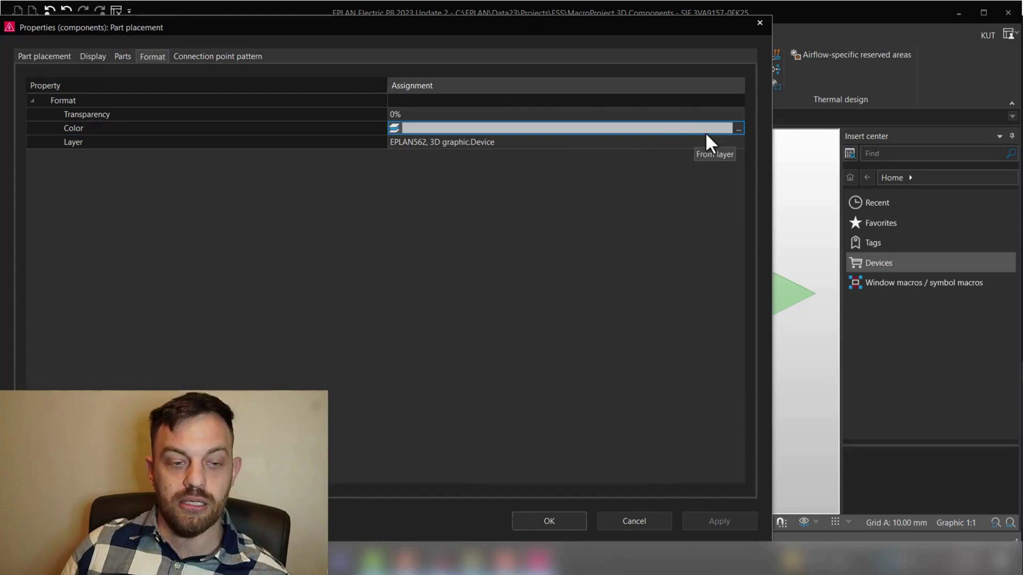
left_click(738, 129)
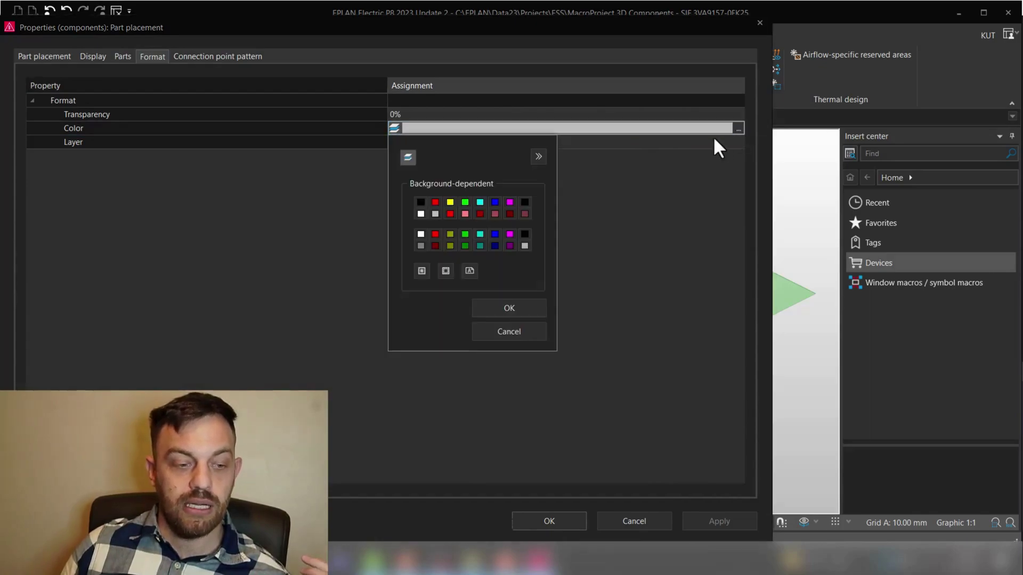
left_click(465, 203)
left_click(511, 311)
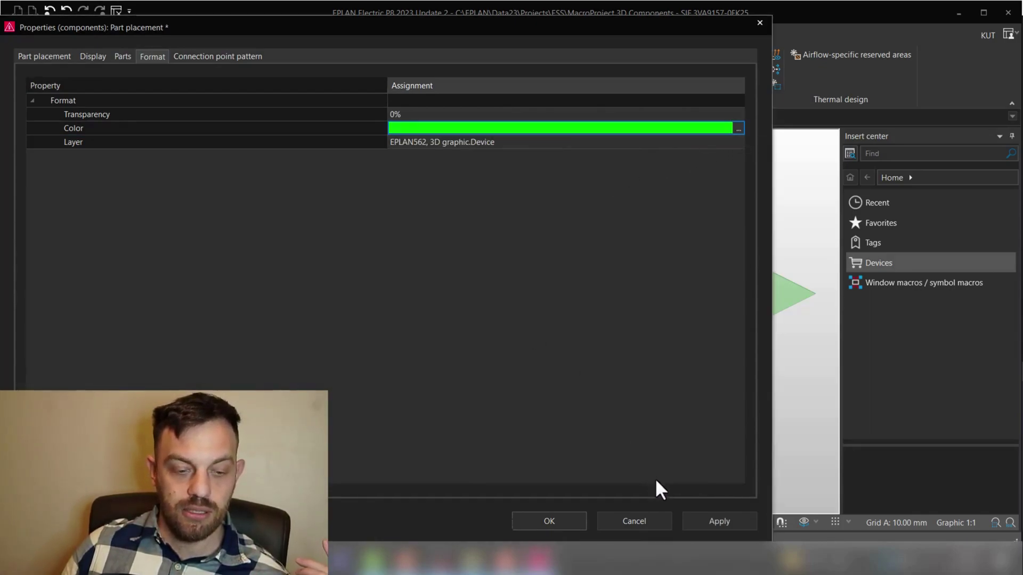
left_click(692, 527)
left_click(533, 525)
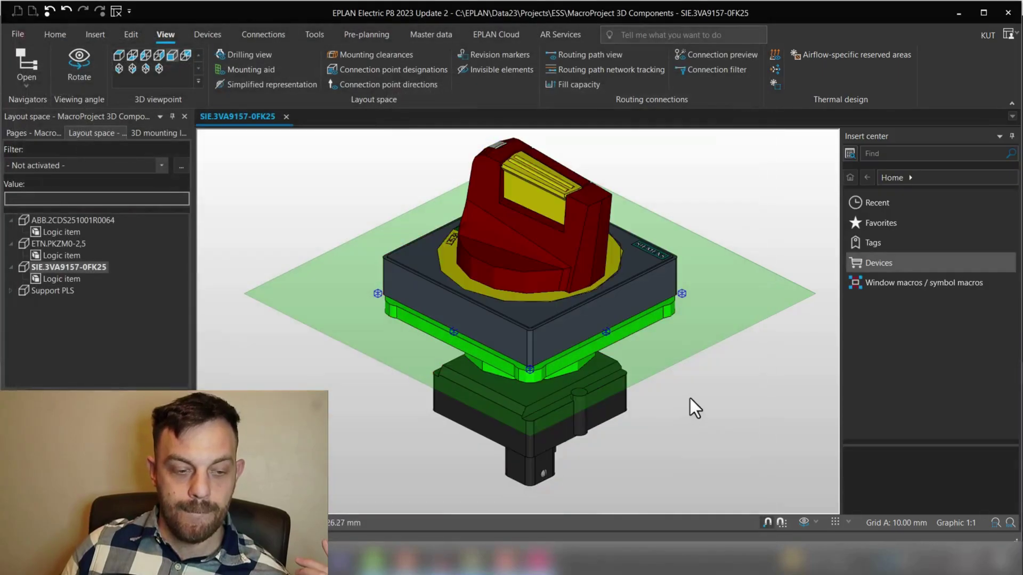